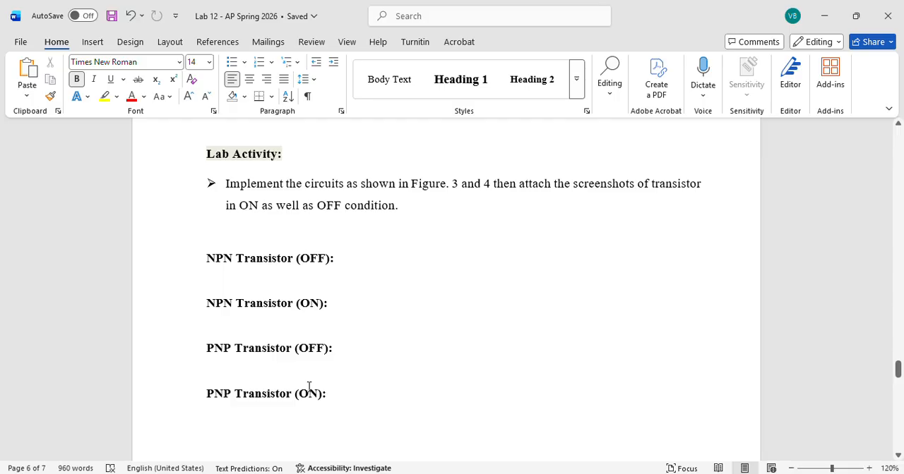
# Launch NI Multisim 14.3 with a blank design.
pyautogui.press('super')
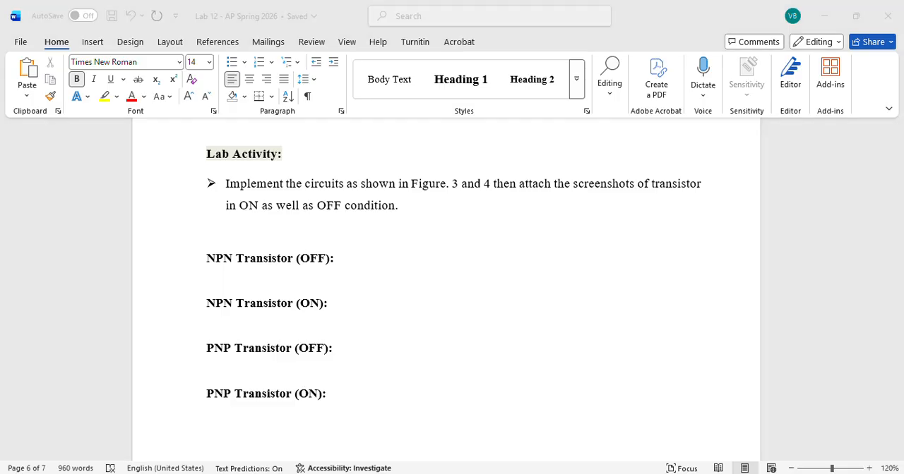
pyautogui.write('mul')
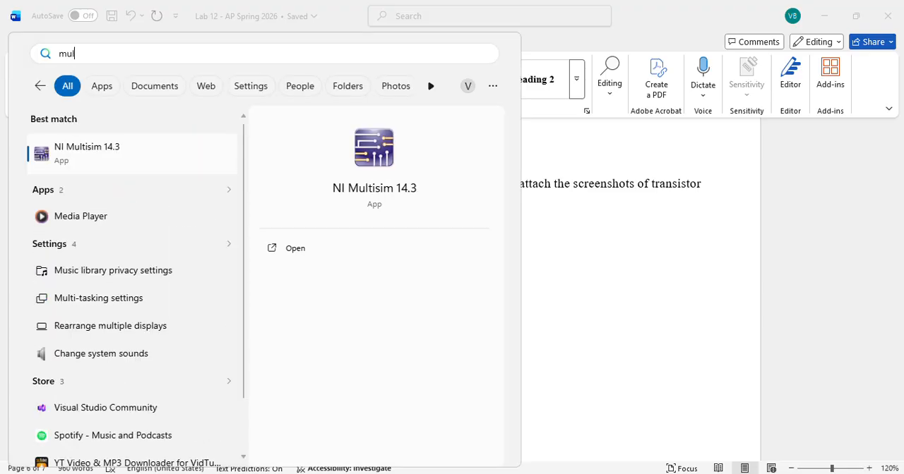
pyautogui.press('Escape')
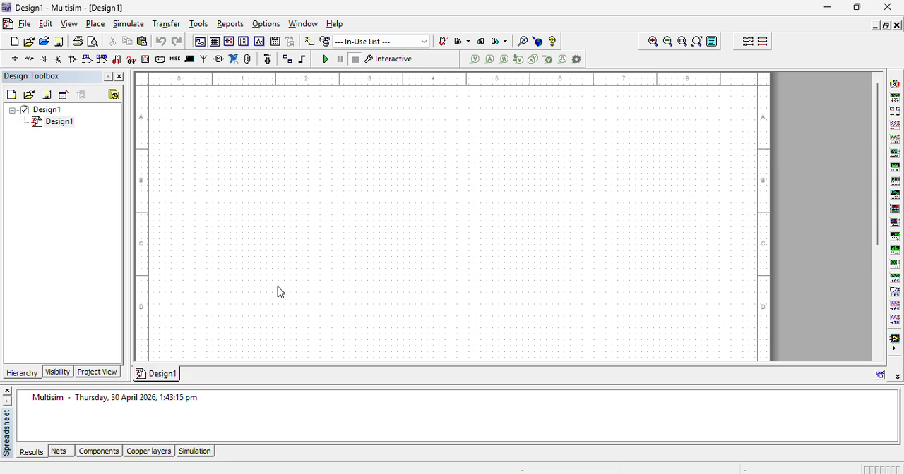
# Place a 2N2222A transistor from the BJT_NPN family in the upper middle of the schematic.
pyautogui.click(14, 59)
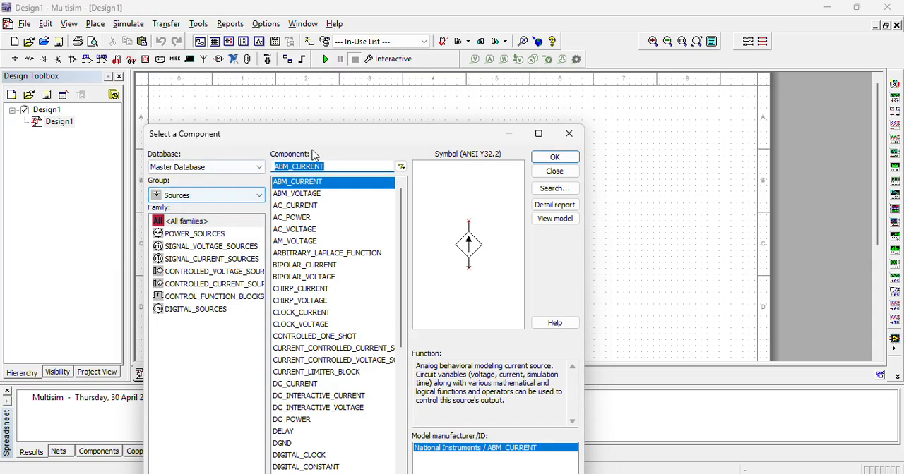
pyautogui.click(222, 198)
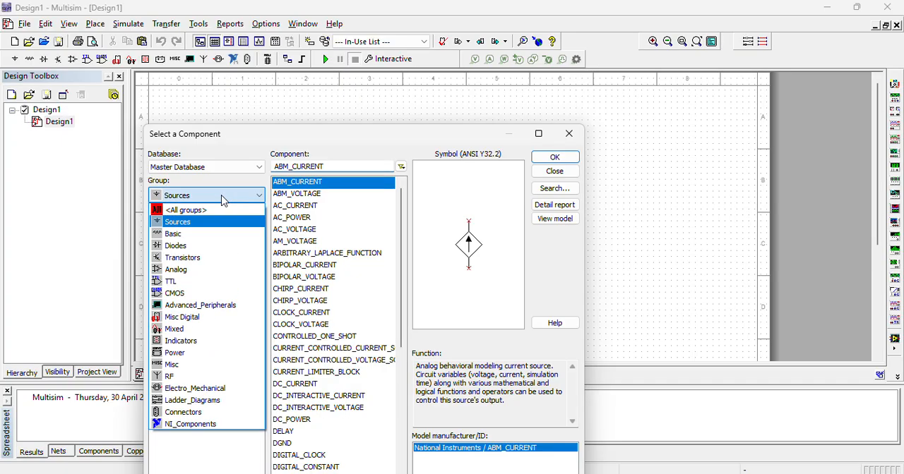
pyautogui.click(181, 258)
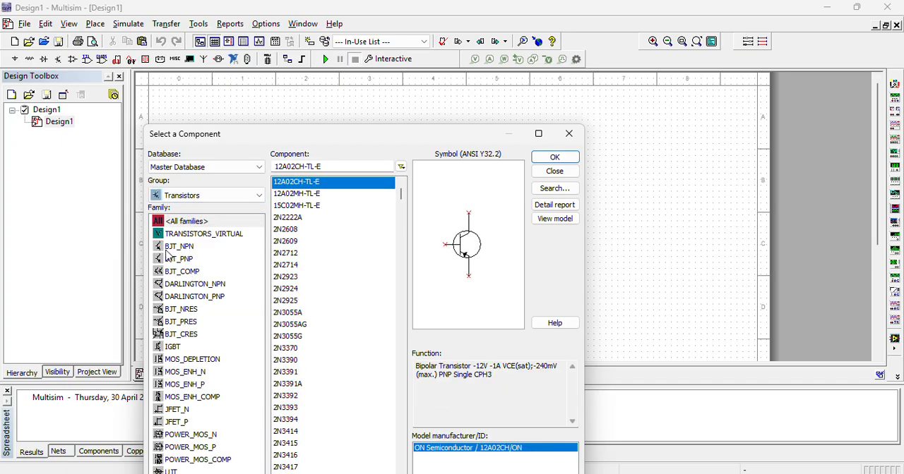
pyautogui.click(180, 249)
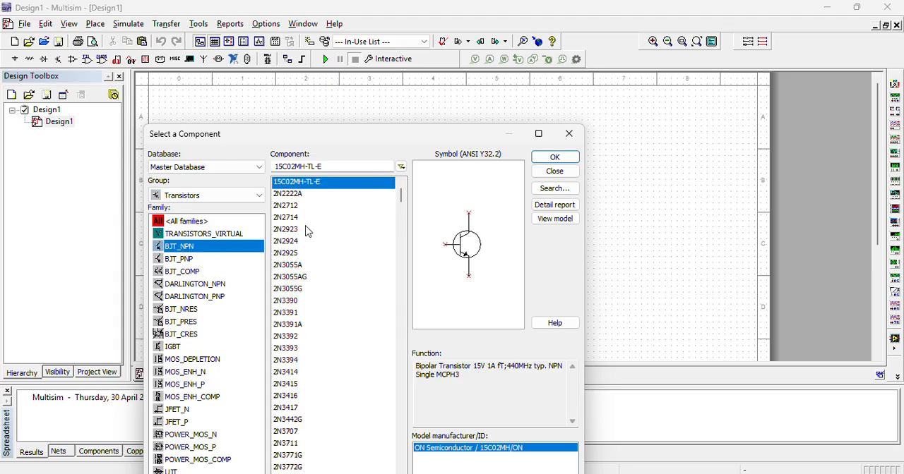
pyautogui.click(290, 196)
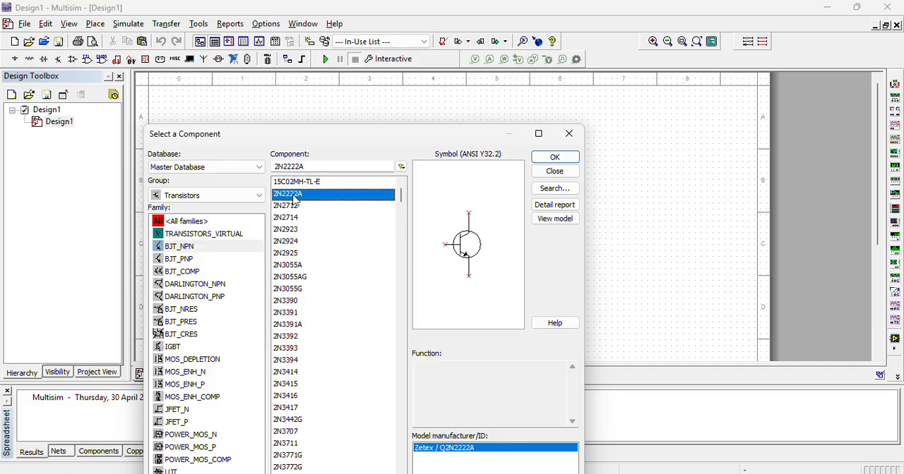
pyautogui.click(574, 157)
pyautogui.click(401, 184)
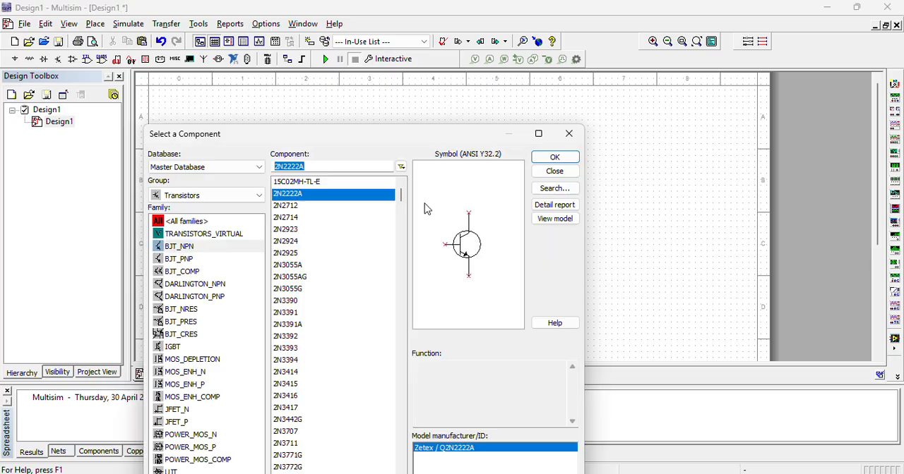
pyautogui.click(576, 139)
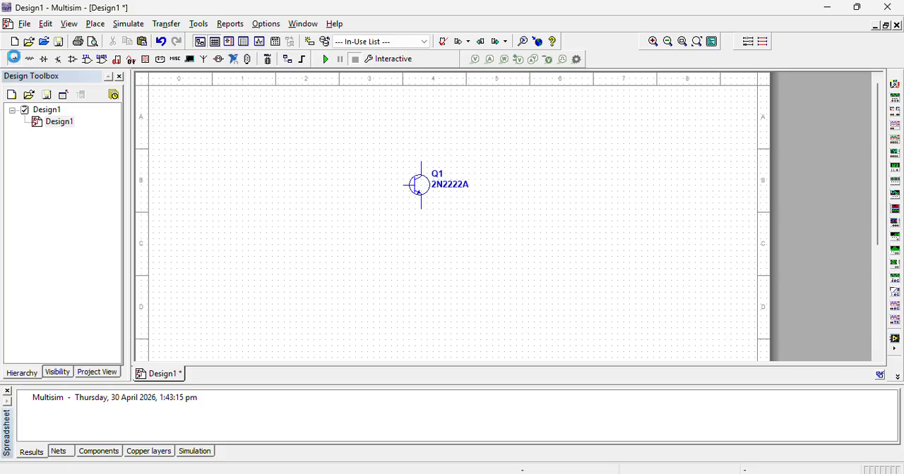
# Place two DC_POWER sources from POWER_SOURCES, one to the lower left of the transistor and one to its right.
pyautogui.click(14, 58)
pyautogui.click(196, 196)
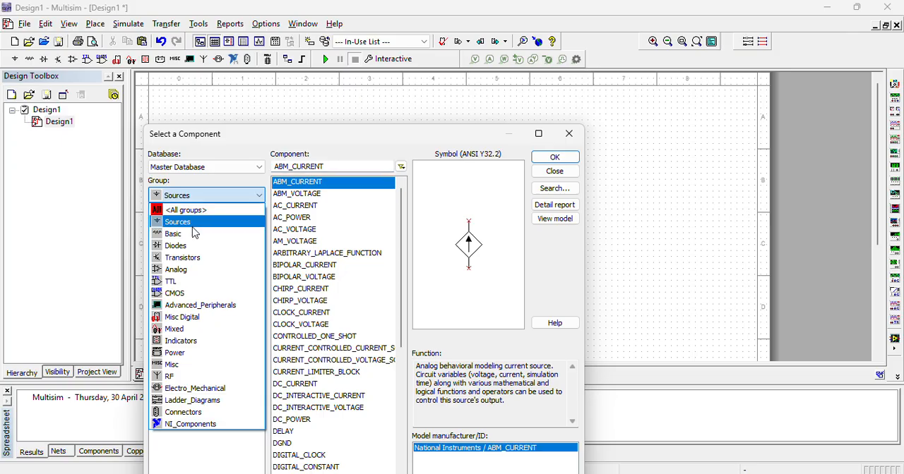
pyautogui.click(257, 221)
pyautogui.click(201, 233)
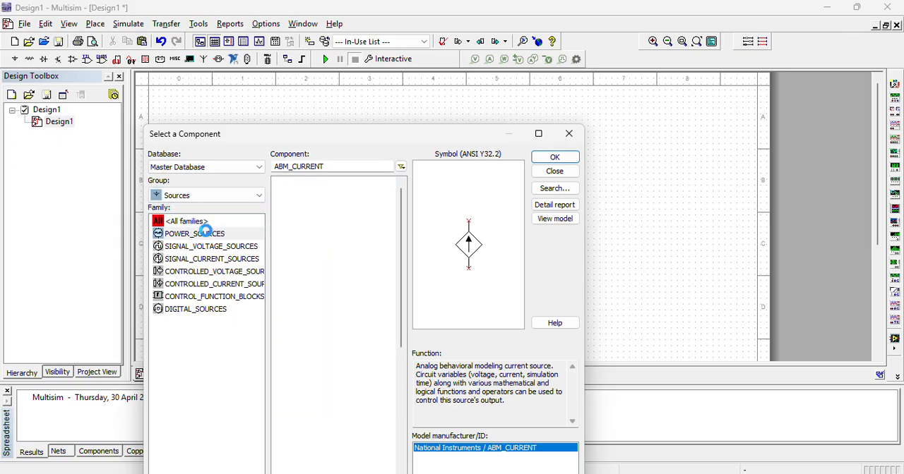
pyautogui.click(295, 194)
pyautogui.click(555, 157)
pyautogui.click(268, 240)
pyautogui.click(574, 156)
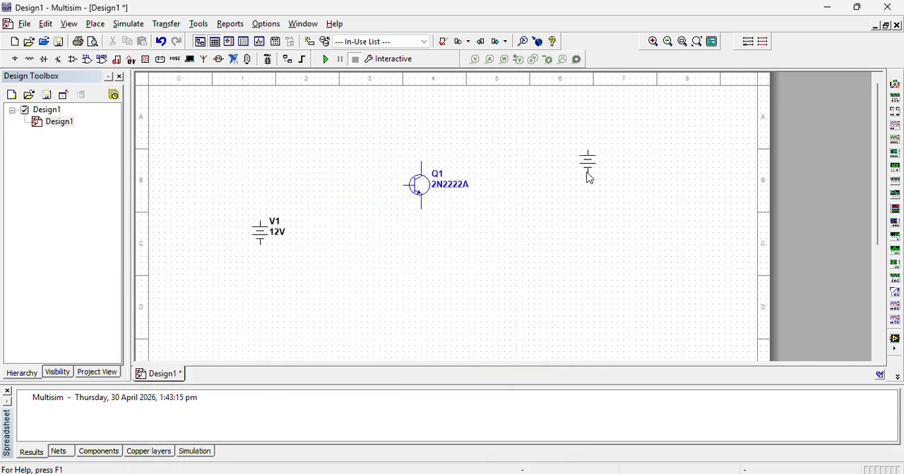
pyautogui.click(589, 168)
pyautogui.click(568, 135)
# Set the voltage of source V1 to 2 V and of source V2 to 5 V.
pyautogui.doubleClick(256, 232)
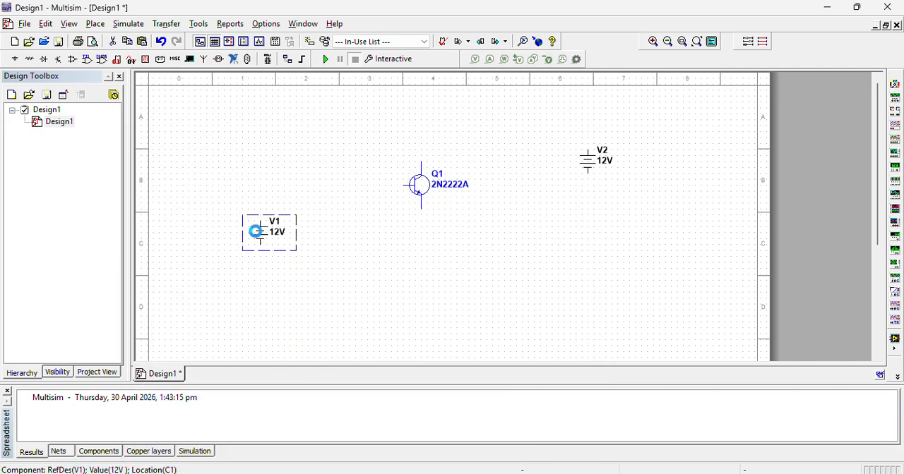
pyautogui.write('2')
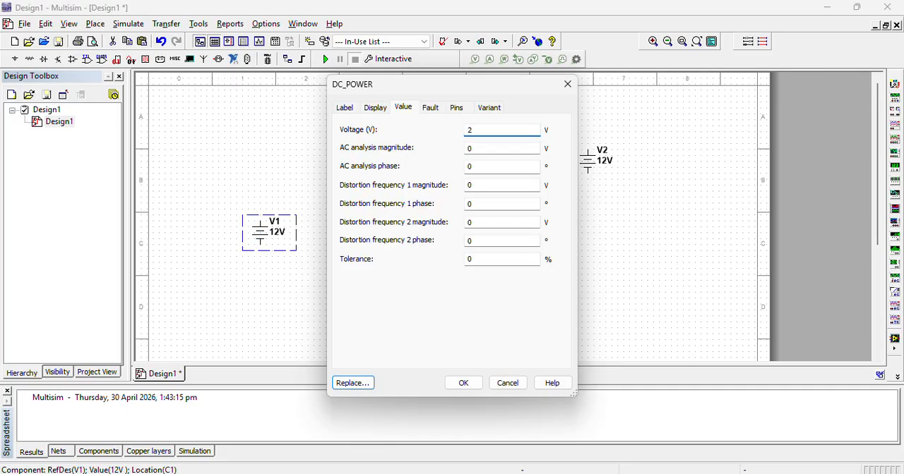
pyautogui.press('Return')
pyautogui.click(586, 161)
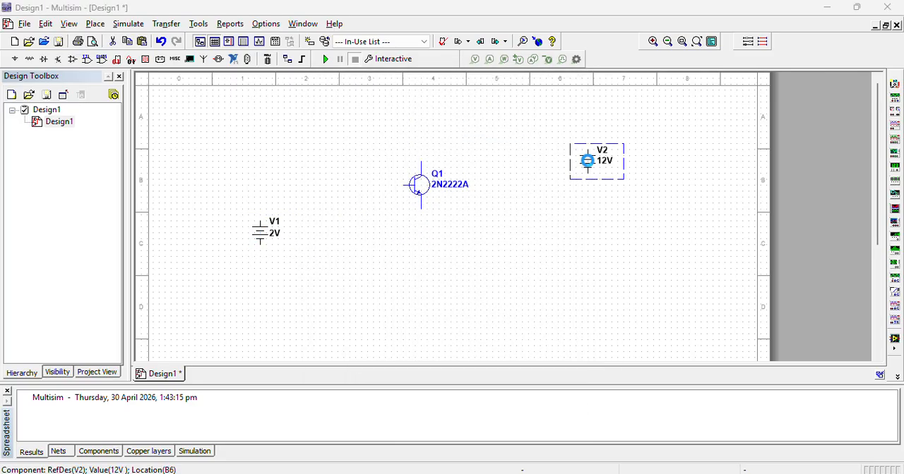
pyautogui.doubleClick(588, 161)
pyautogui.write('5')
pyautogui.press('Return')
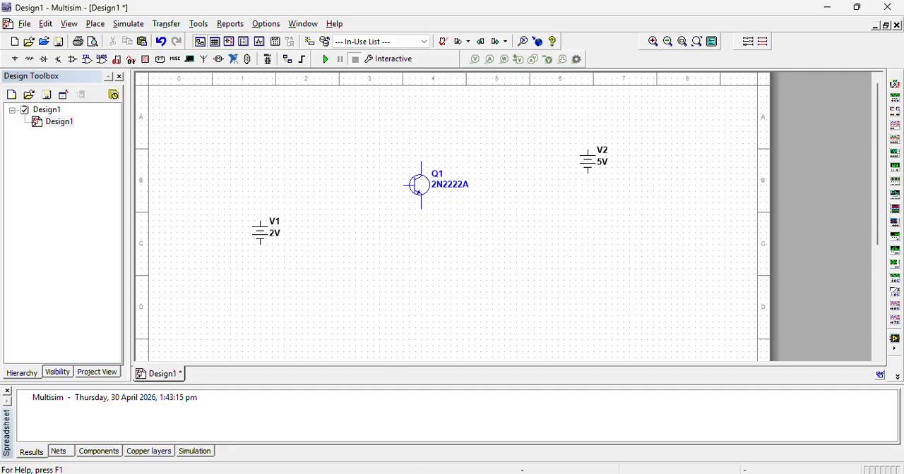
# Check the Figure 3 NPN transistor switch circuit in the Word lab document, then return to Multisim.
pyautogui.click(404, 473)
pyautogui.scroll(8, 542, 250)
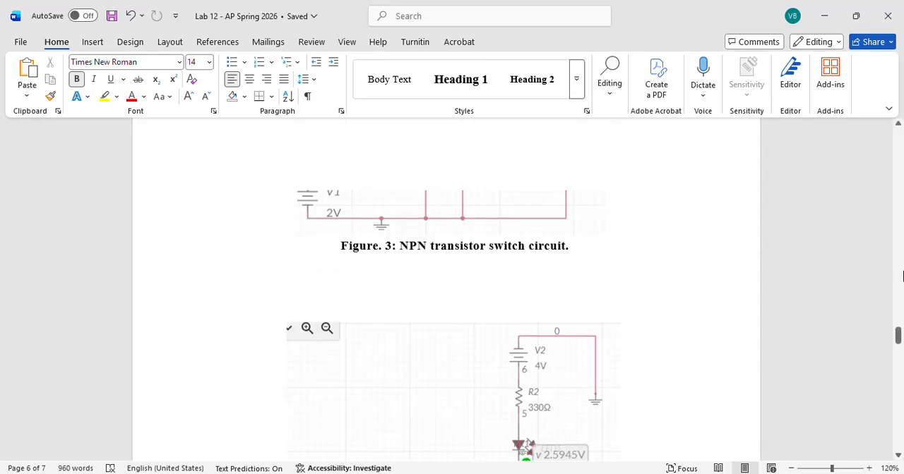
pyautogui.scroll(4, 899, 126)
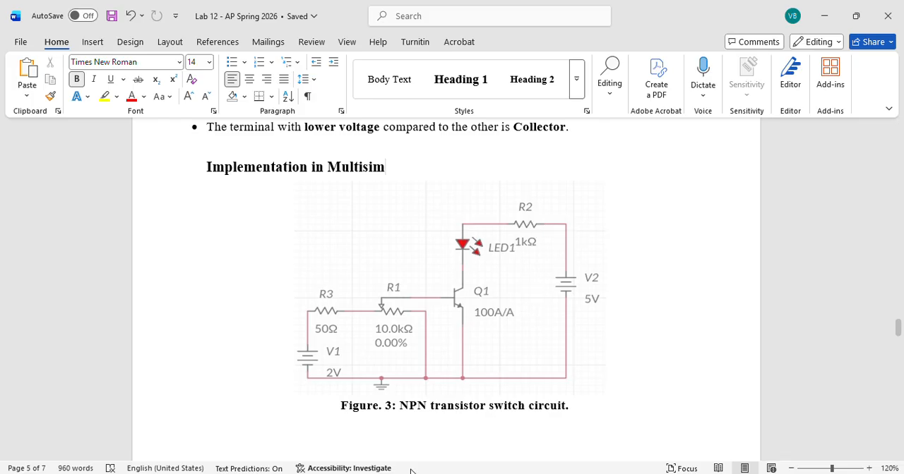
pyautogui.hotkey('alt', 'Tab')
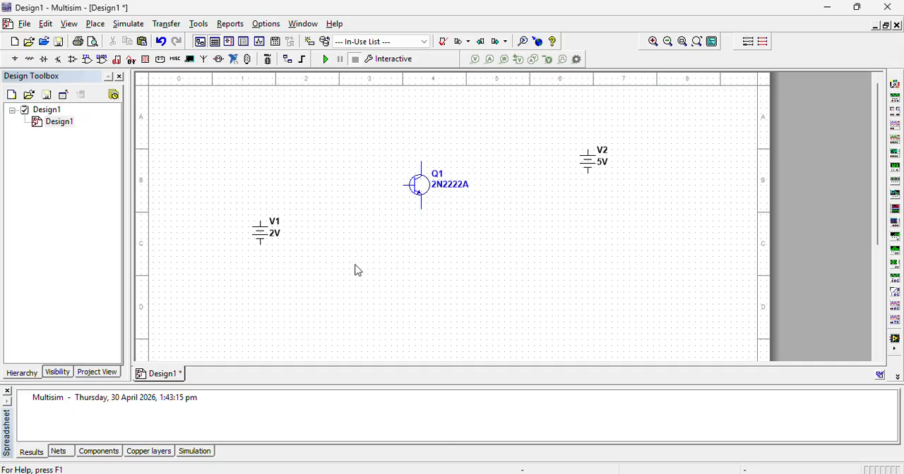
# Place a 1 kΩ resistor from the Basic group's RESISTOR family above source V1.
pyautogui.click(14, 62)
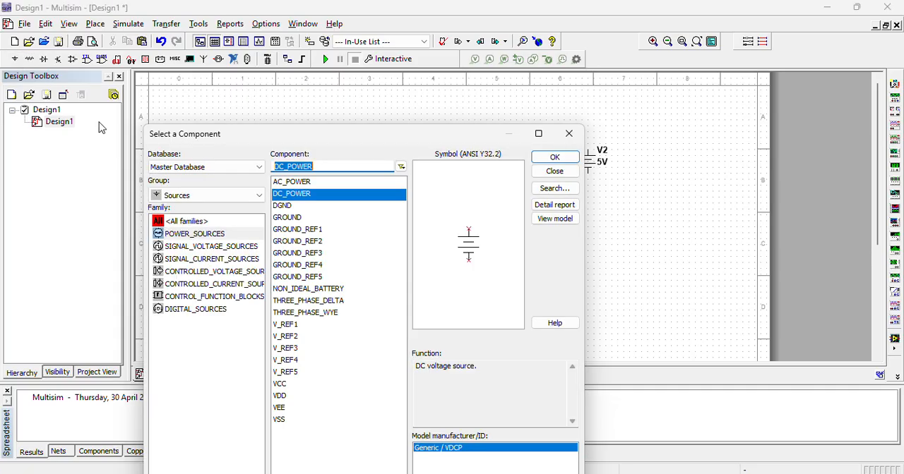
pyautogui.click(192, 203)
pyautogui.scroll(2, 190, 204)
pyautogui.click(190, 234)
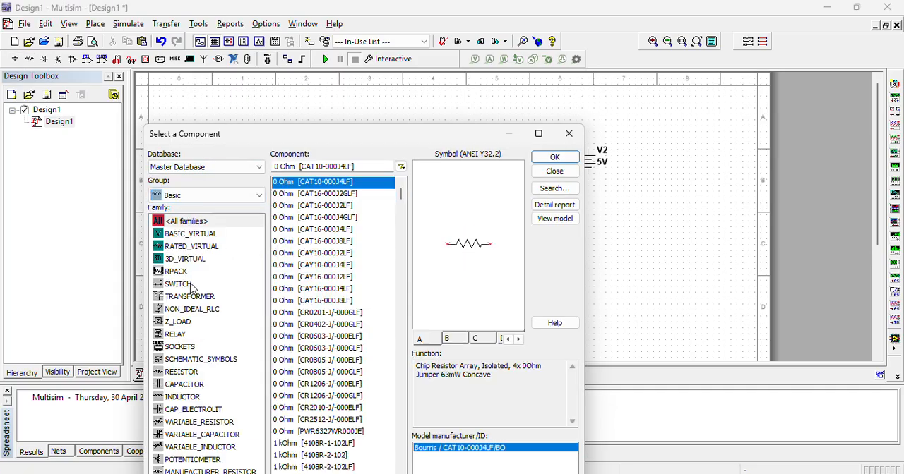
pyautogui.click(181, 371)
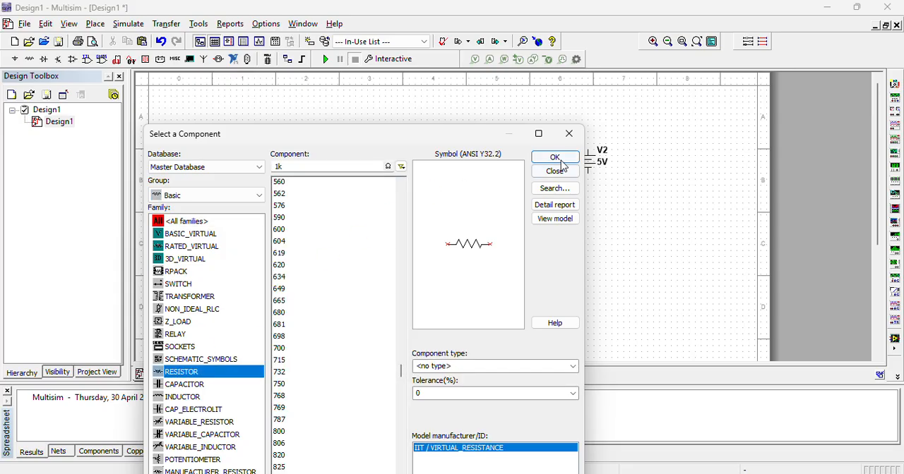
pyautogui.click(554, 157)
pyautogui.click(265, 185)
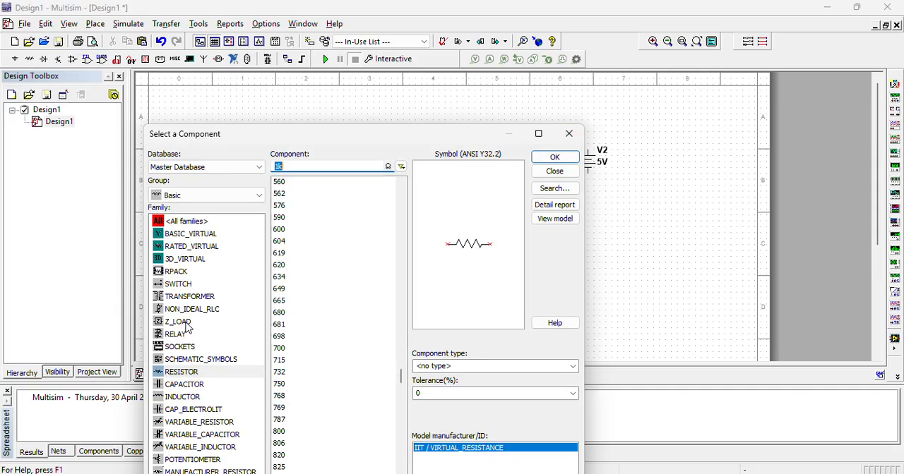
# Place a 1k potentiometer from the POTENTIOMETER family between resistor R1 and the transistor.
pyautogui.click(189, 424)
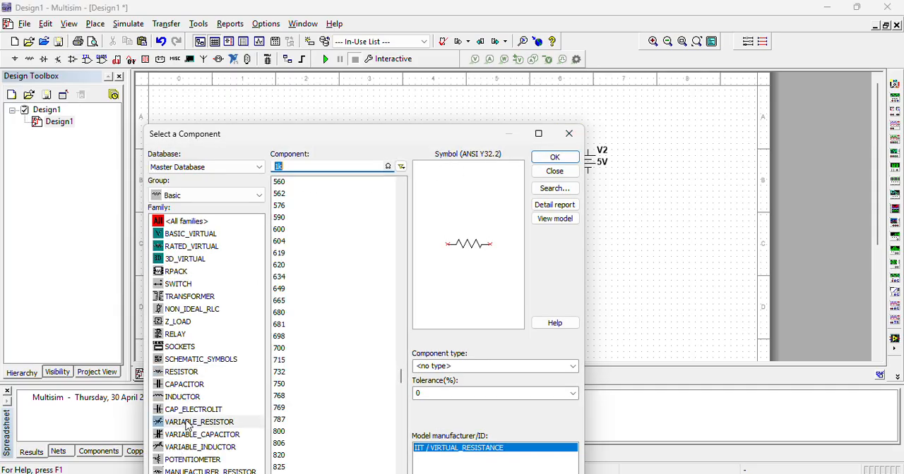
pyautogui.click(201, 461)
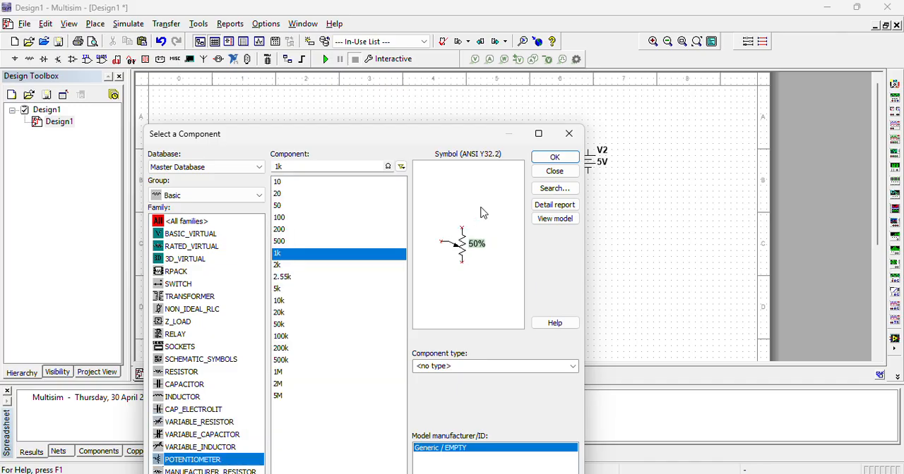
pyautogui.click(554, 171)
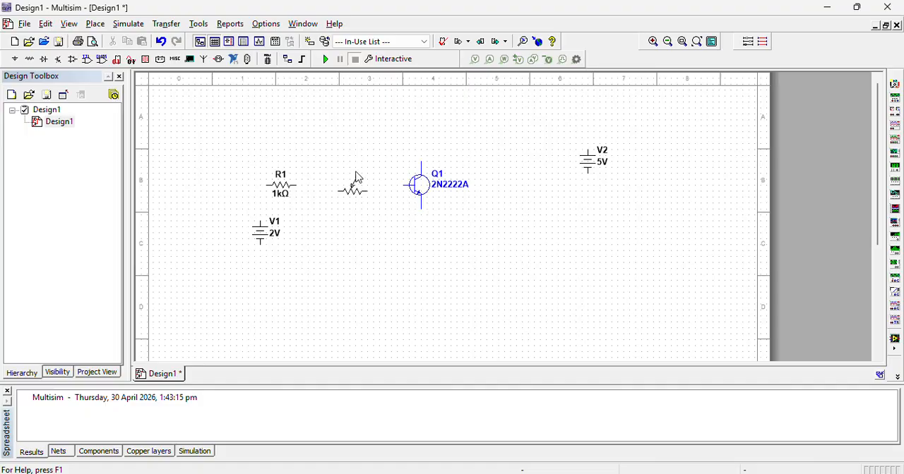
pyautogui.click(360, 188)
pyautogui.click(360, 189)
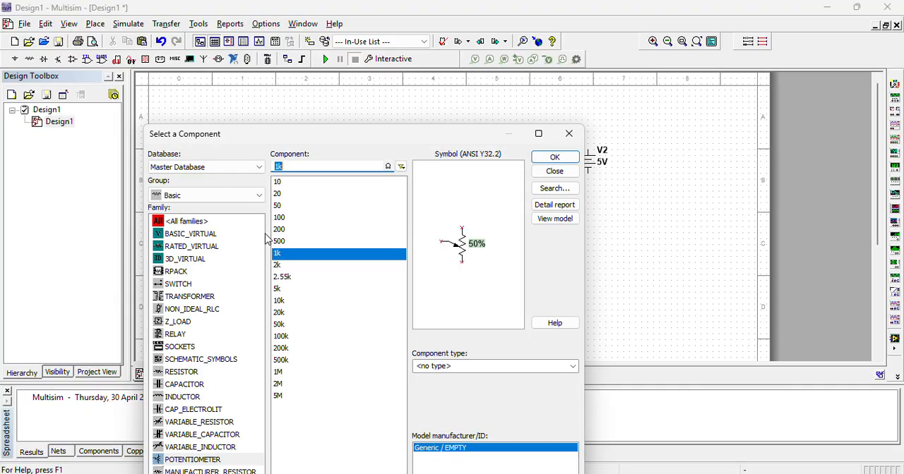
pyautogui.click(554, 171)
# Move V1 and resistor R1 down so that R1 lines up with the potentiometer and V1 sits below it.
pyautogui.moveTo(263, 240); pyautogui.dragTo(261, 275)
pyautogui.moveTo(284, 192)
pyautogui.mouseDown()
pyautogui.moveTo(288, 216)
pyautogui.moveTo(289, 203)
pyautogui.mouseUp()
pyautogui.click(318, 189)
# Wire V1, resistor R1 and potentiometer R2 into a closed series loop.
pyautogui.click(296, 204)
pyautogui.click(342, 204)
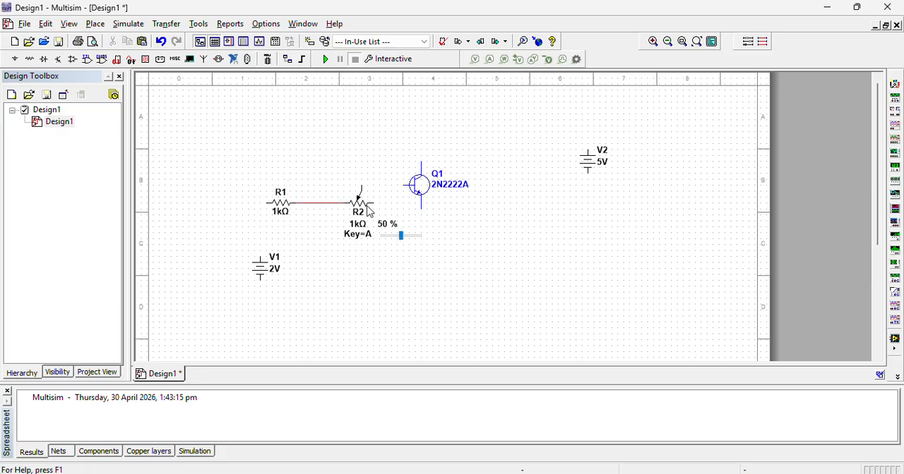
pyautogui.click(373, 204)
pyautogui.click(261, 280)
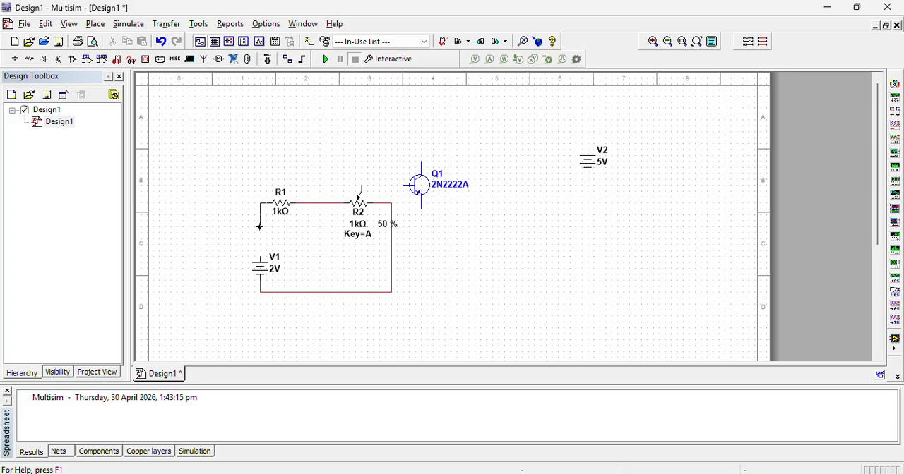
# Wire the potentiometer's wiper to Q1's base, and connect Q1's emitter and V2's negative terminal to the bottom rail.
pyautogui.moveTo(367, 245)
pyautogui.click(407, 187)
pyautogui.click(392, 291)
pyautogui.click(422, 290)
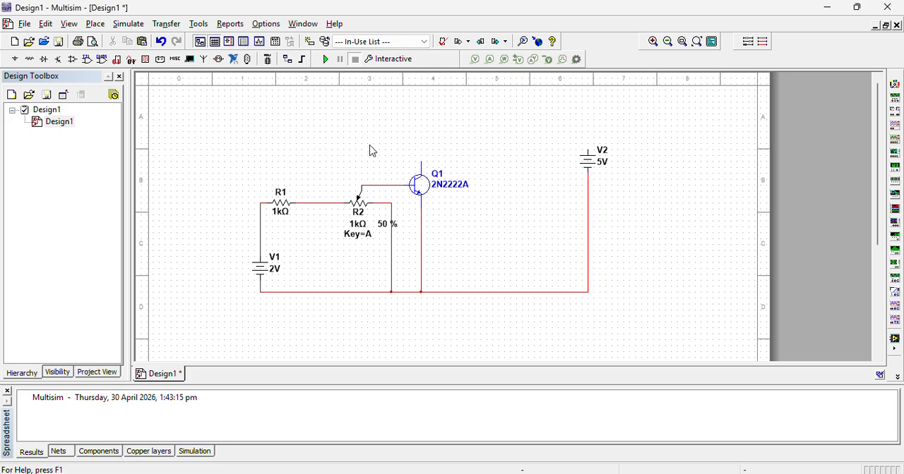
# Place an LED_red from the Diodes LED family above Q1 and wire its cathode to Q1's collector.
pyautogui.click(15, 59)
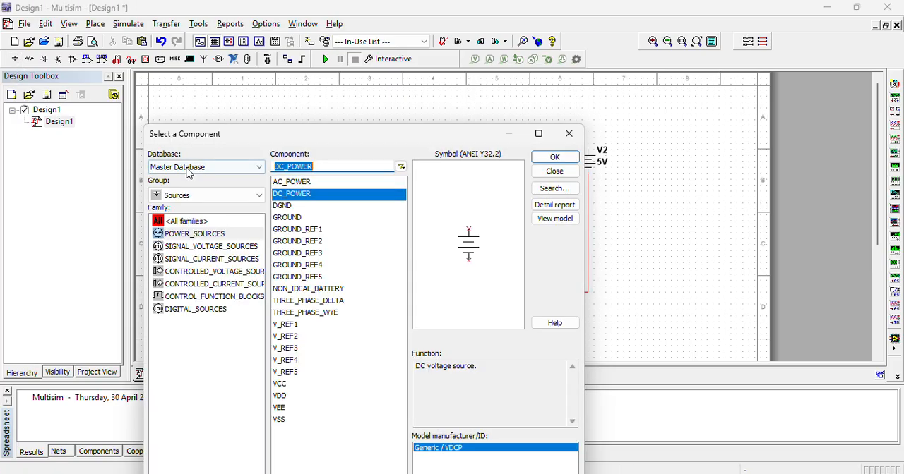
pyautogui.click(193, 195)
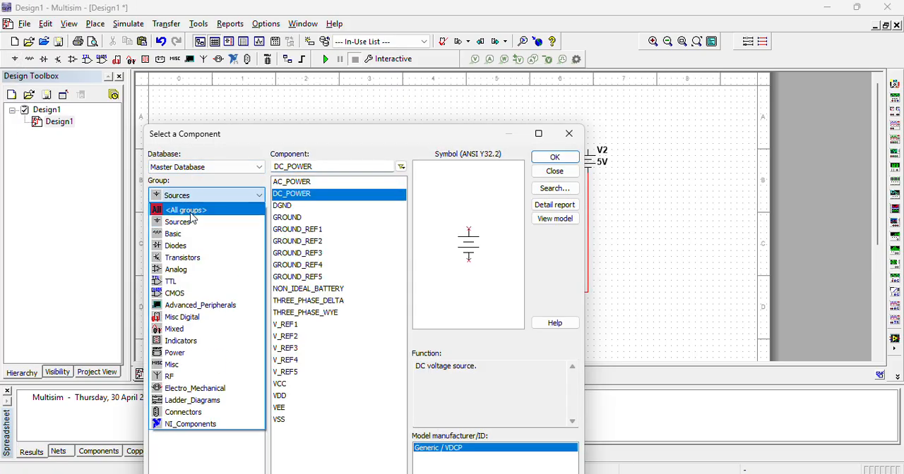
pyautogui.click(178, 246)
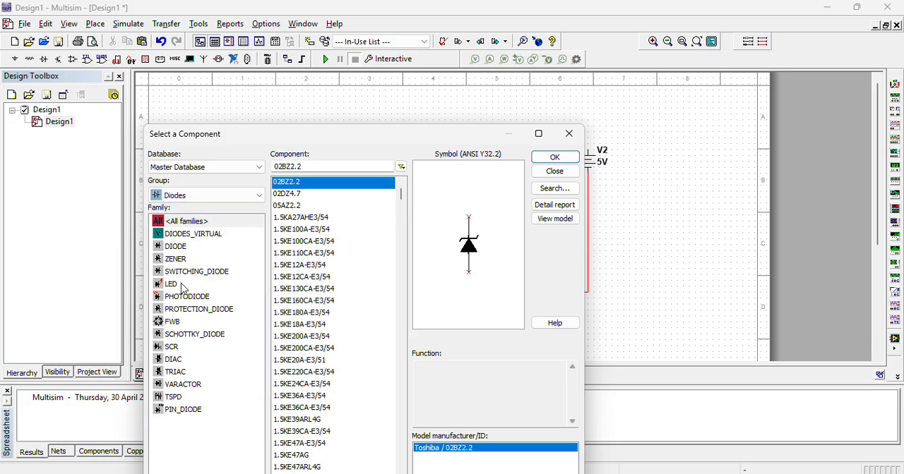
pyautogui.click(180, 285)
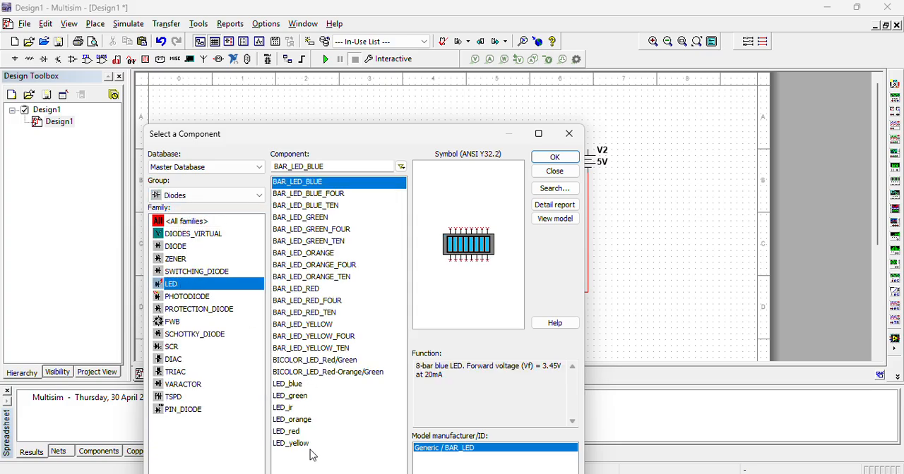
pyautogui.click(291, 432)
pyautogui.click(549, 157)
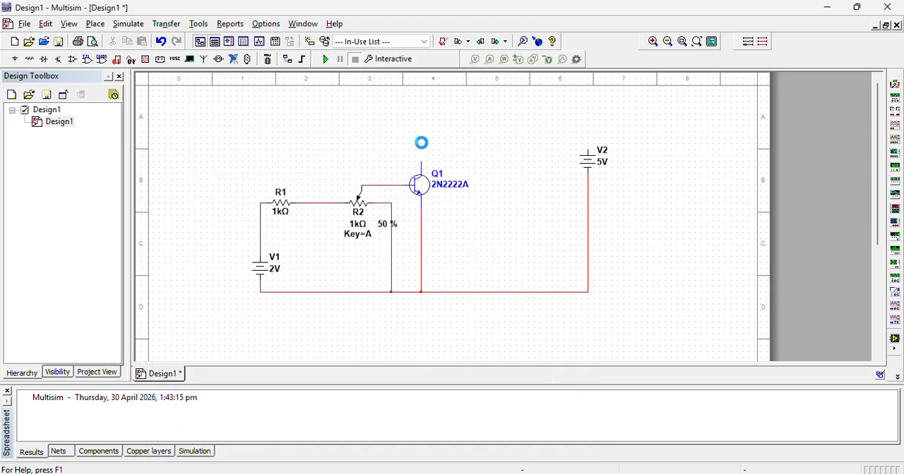
pyautogui.click(424, 149)
pyautogui.press('Escape')
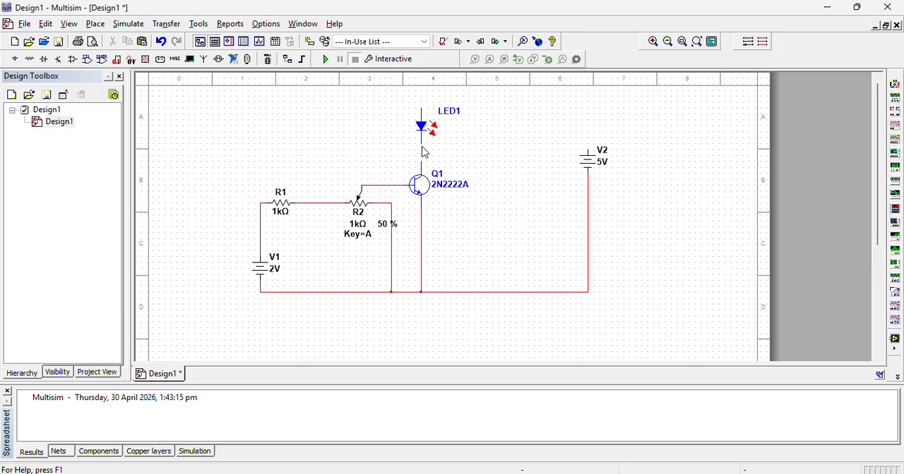
pyautogui.click(421, 161)
# Duplicate resistor R1 near the sheet's upper edge and wire the copy between LED1's anode and V2's positive terminal.
pyautogui.click(285, 210)
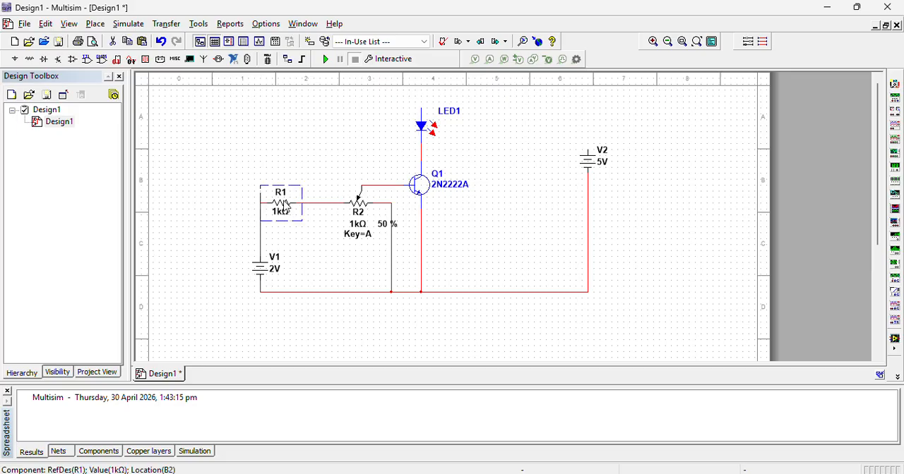
pyautogui.hotkey('ctrl', 'c')
pyautogui.hotkey('ctrl', 'v')
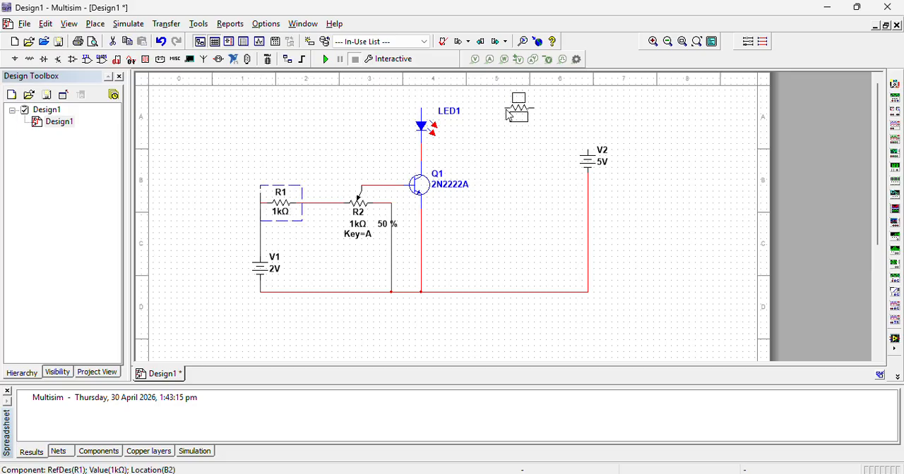
pyautogui.click(500, 108)
pyautogui.click(421, 103)
pyautogui.click(538, 101)
pyautogui.click(587, 138)
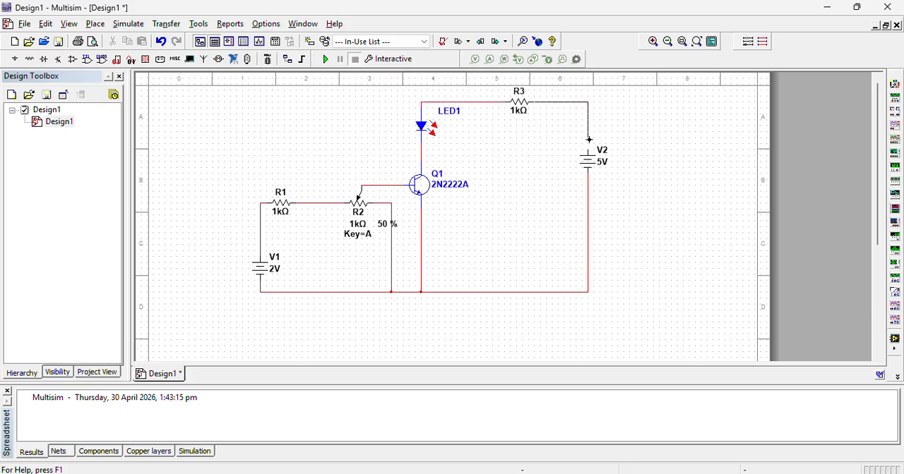
# Set resistor R3 to 500 Ω and resistor R1 to 50 Ω.
pyautogui.doubleClick(519, 104)
pyautogui.write('500')
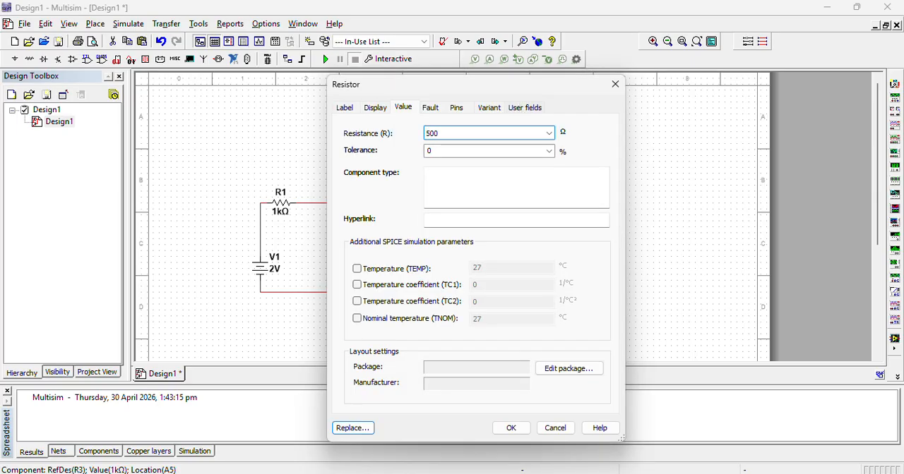
pyautogui.press('Return')
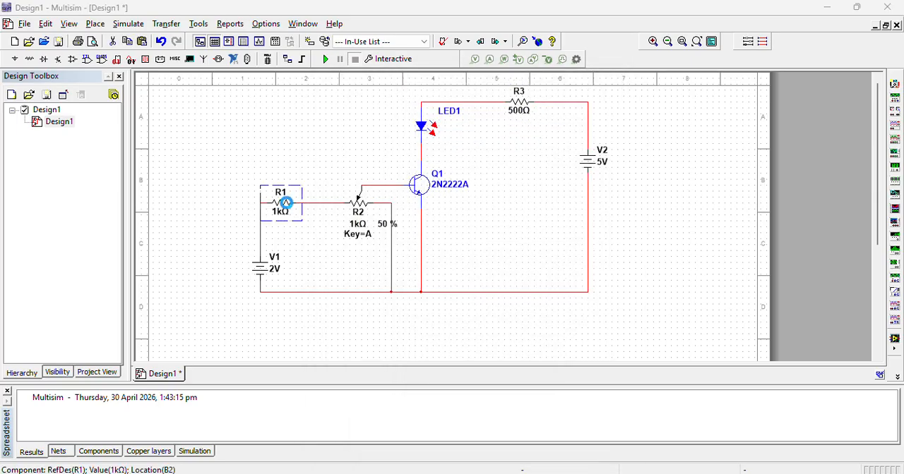
pyautogui.doubleClick(286, 203)
pyautogui.write('50')
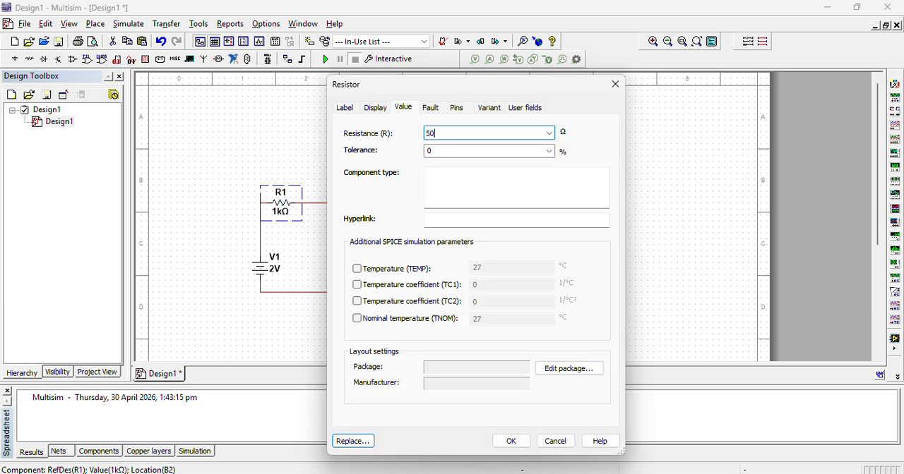
pyautogui.press('Return')
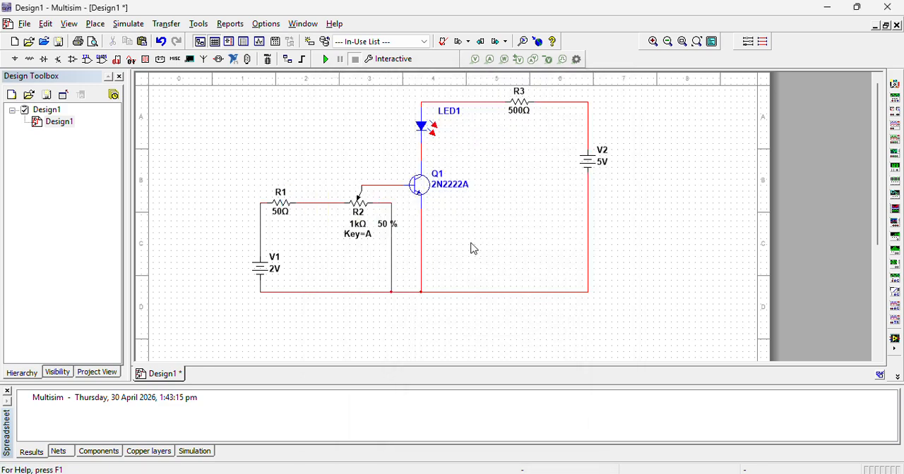
# Place a GROUND from POWER_SOURCES on the bottom rail between V1 and the potentiometer's connection.
pyautogui.click(14, 59)
pyautogui.click(300, 223)
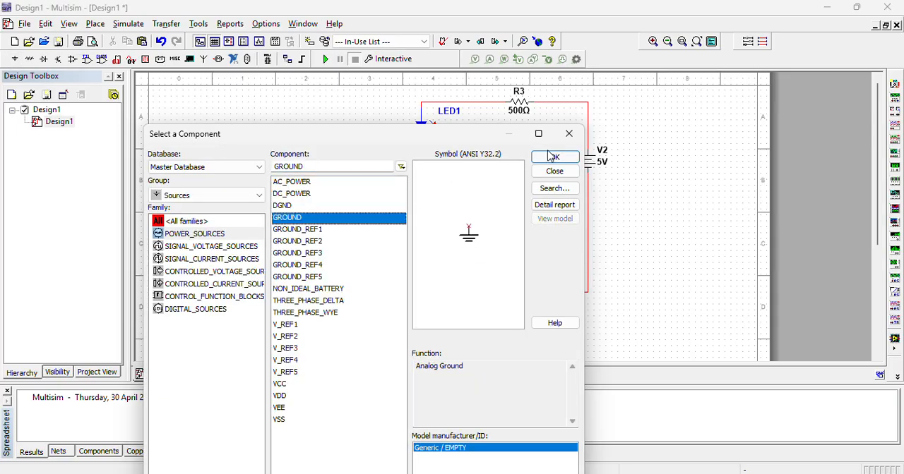
pyautogui.click(546, 165)
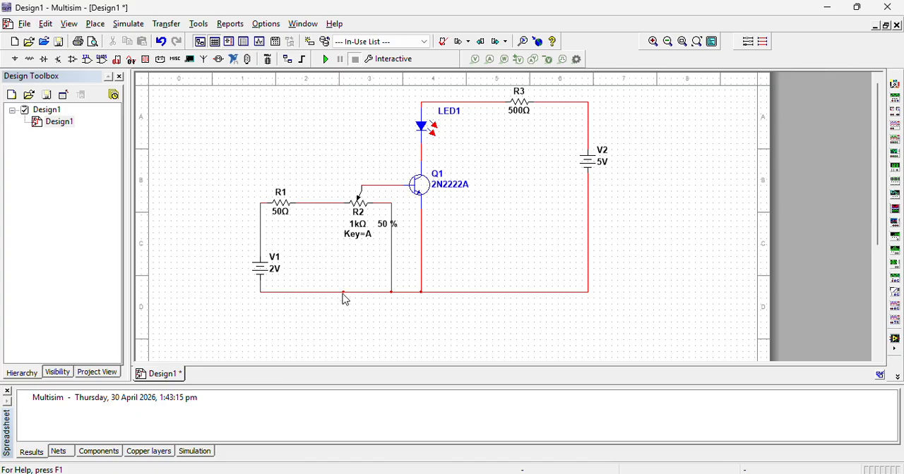
pyautogui.click(345, 298)
pyautogui.click(554, 171)
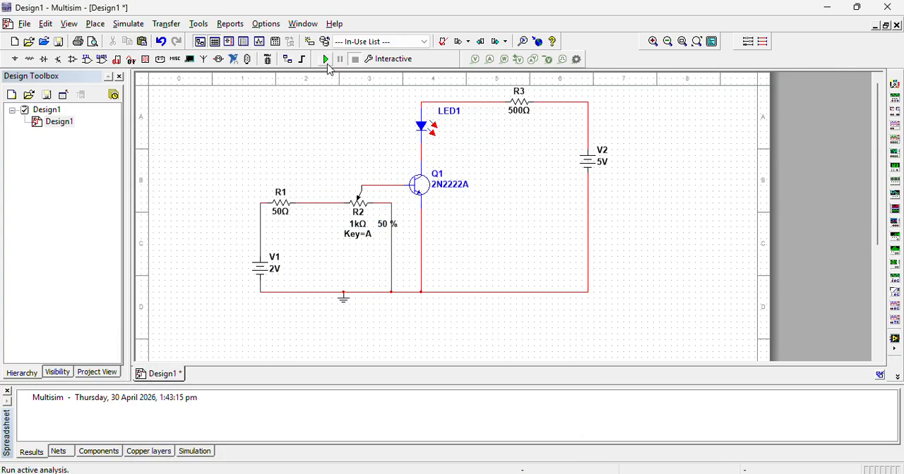
# Run the interactive simulation and test potentiometer R2 at 65 % and at 25 %.
pyautogui.click(325, 59)
pyautogui.moveTo(379, 229)
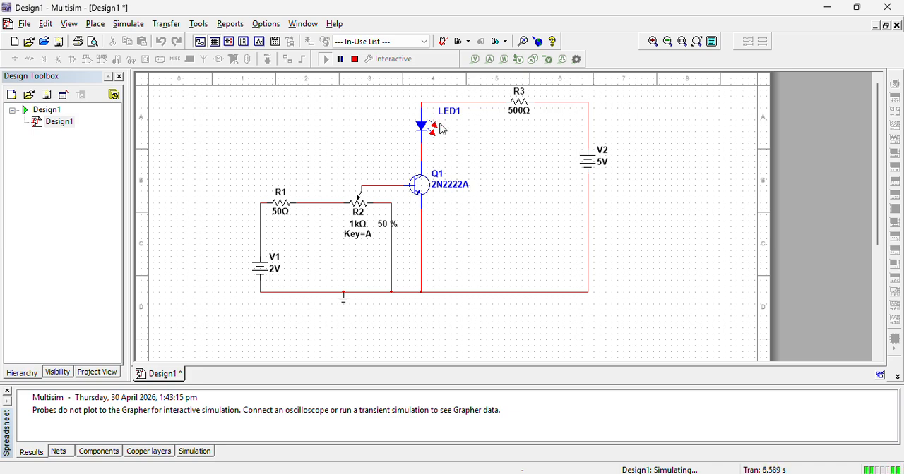
pyautogui.moveTo(401, 241)
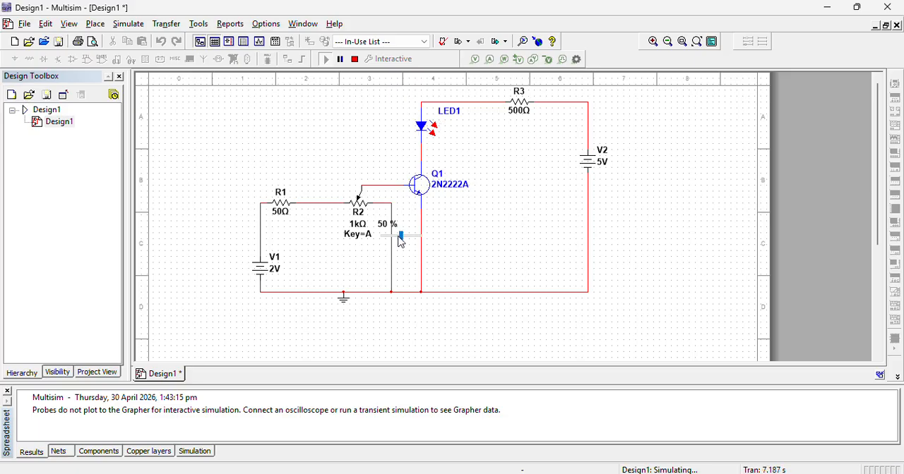
pyautogui.moveTo(401, 240); pyautogui.dragTo(408, 243)
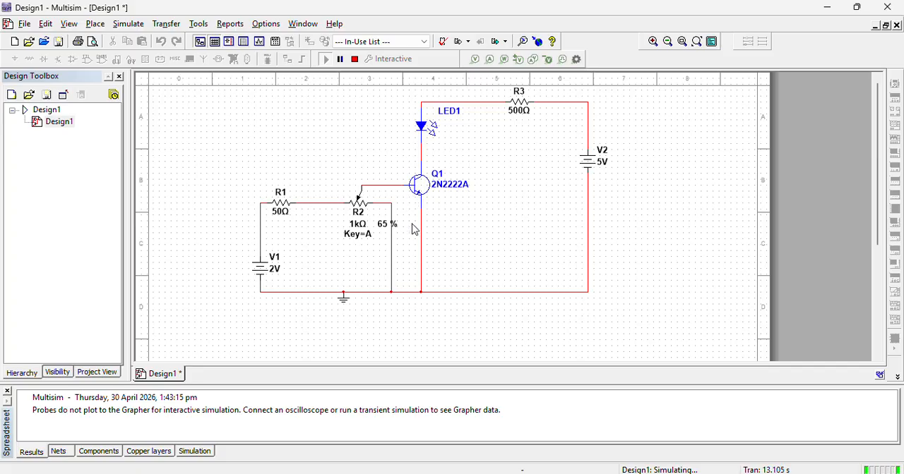
pyautogui.moveTo(408, 240); pyautogui.dragTo(396, 244)
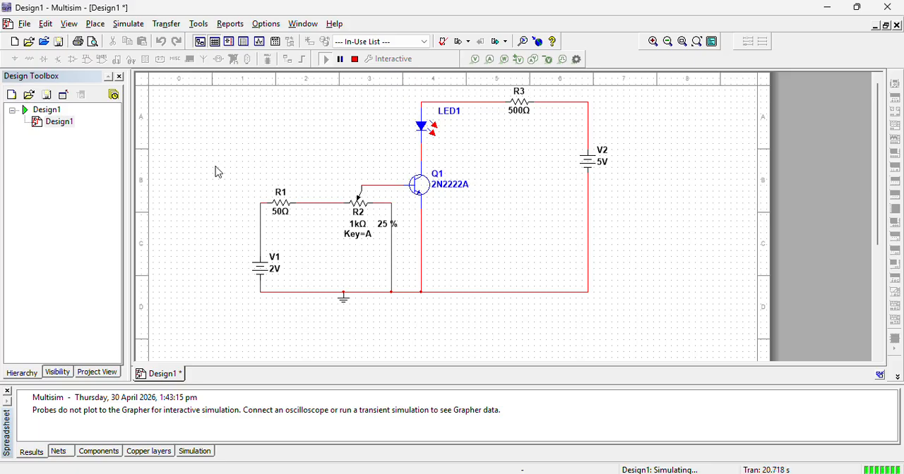
# Stop the running simulation and create a new blank design.
pyautogui.moveTo(239, 84); pyautogui.dragTo(632, 328)
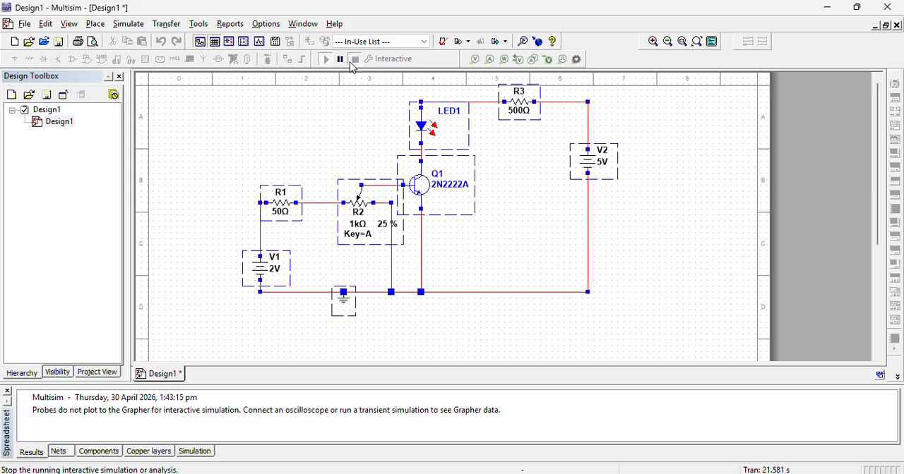
pyautogui.click(354, 59)
pyautogui.click(25, 24)
pyautogui.click(35, 38)
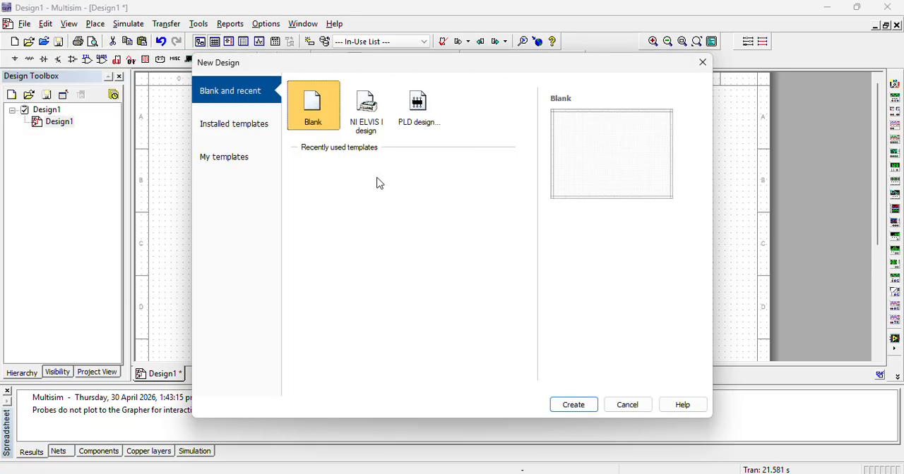
pyautogui.doubleClick(313, 107)
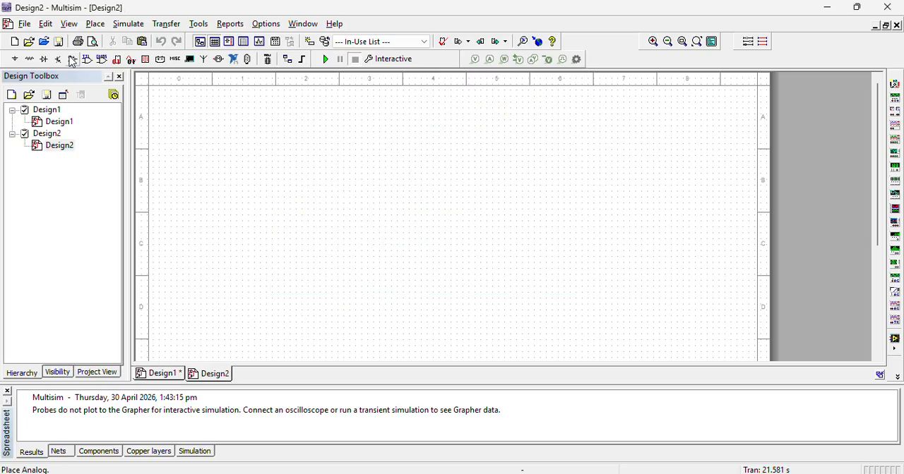
# Copy the entire circuit from Design1 and paste it onto the Design2 sheet.
pyautogui.click(168, 375)
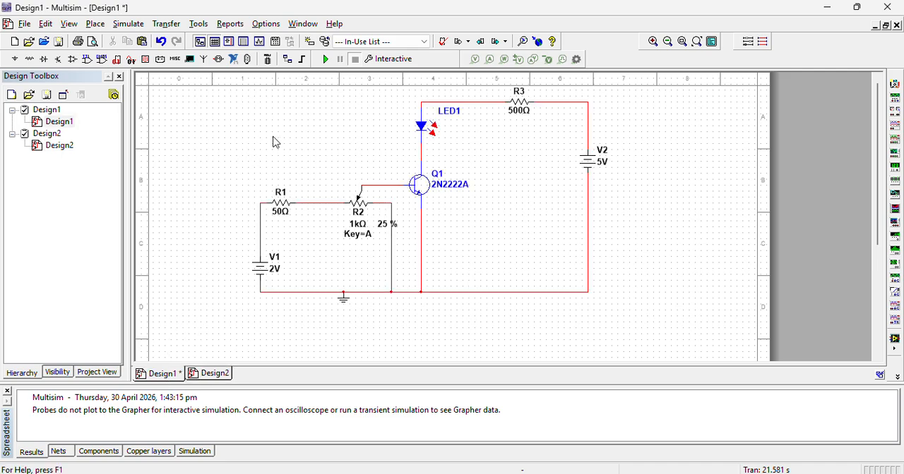
pyautogui.scroll(-5, 638, 356)
pyautogui.hotkey('ctrl', 'a')
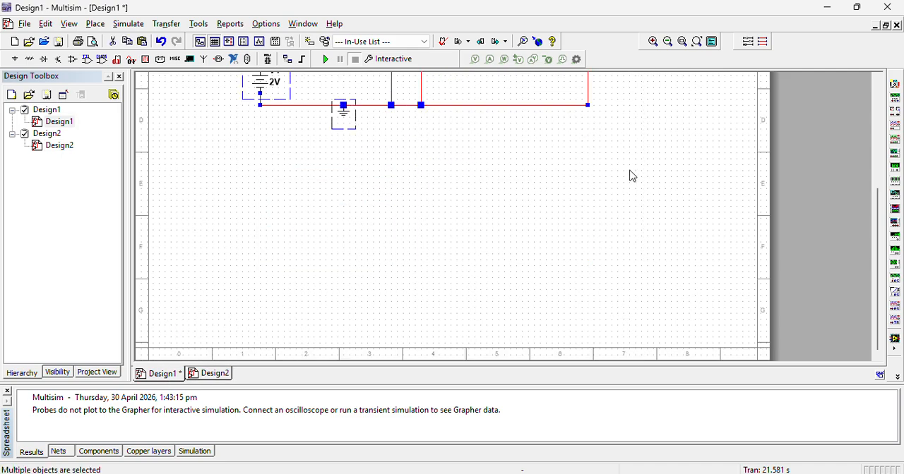
pyautogui.moveTo(877, 229); pyautogui.dragTo(877, 118)
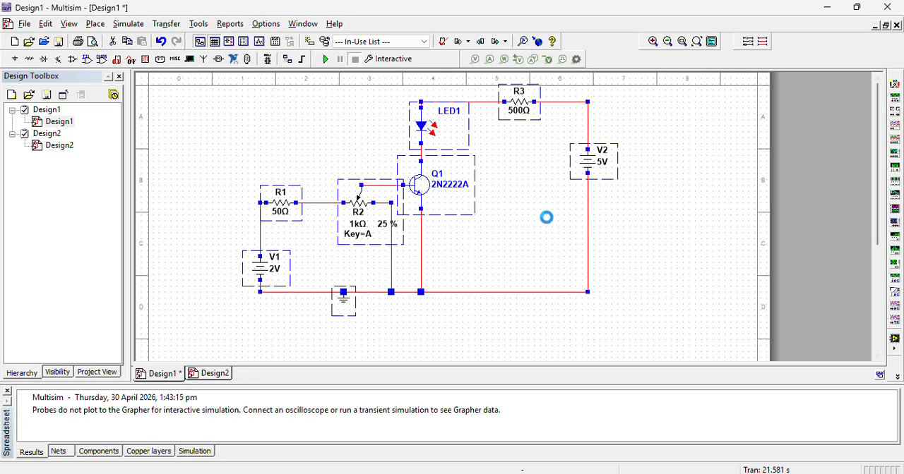
pyautogui.click(221, 370)
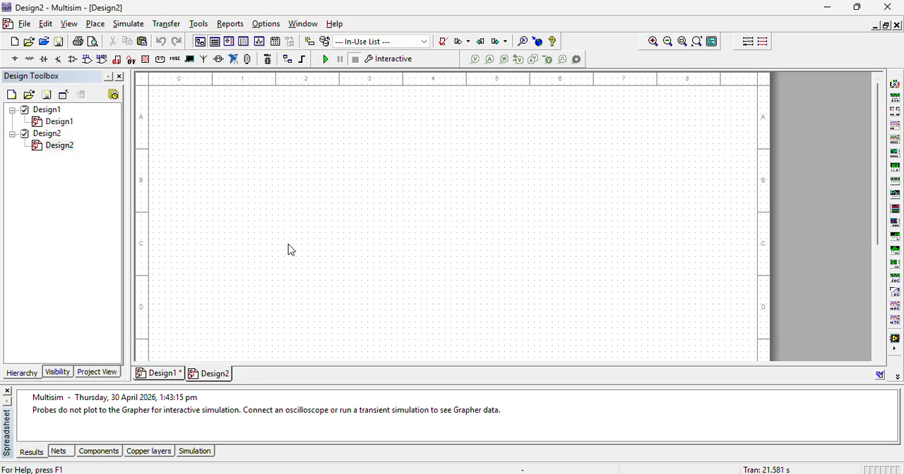
pyautogui.hotkey('ctrl', 'v')
pyautogui.click(355, 261)
# Select the whole pasted circuit and shift it slightly down on the sheet.
pyautogui.moveTo(641, 82); pyautogui.dragTo(267, 287)
pyautogui.moveTo(380, 206); pyautogui.dragTo(378, 235)
pyautogui.click(656, 215)
# Replace transistor Q1 in Design2 with a 2N3702 from the BJT_PNP family.
pyautogui.click(431, 203)
pyautogui.doubleClick(432, 202)
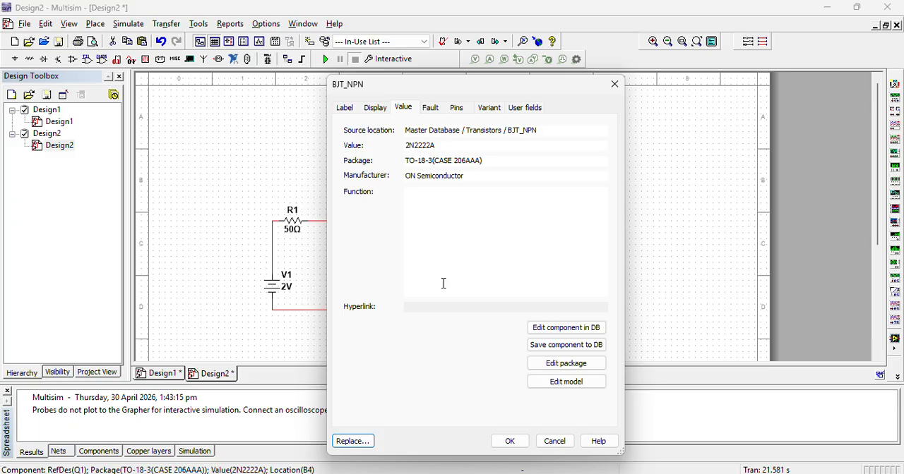
pyautogui.click(351, 441)
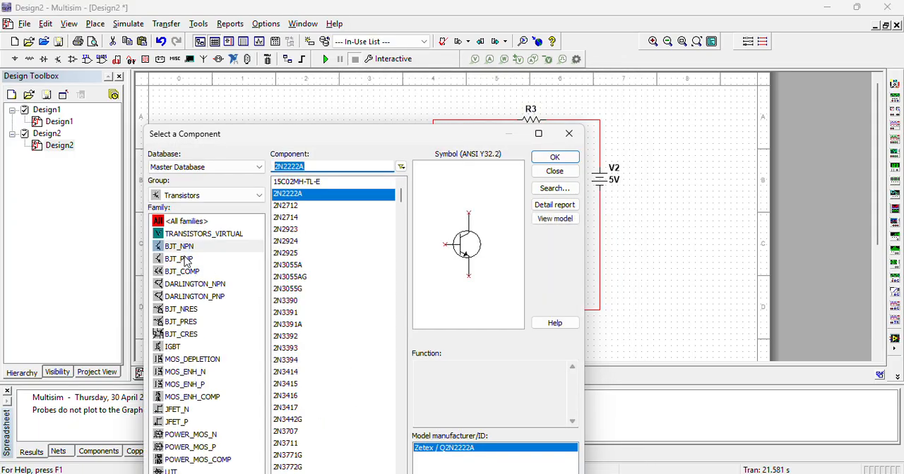
pyautogui.click(181, 261)
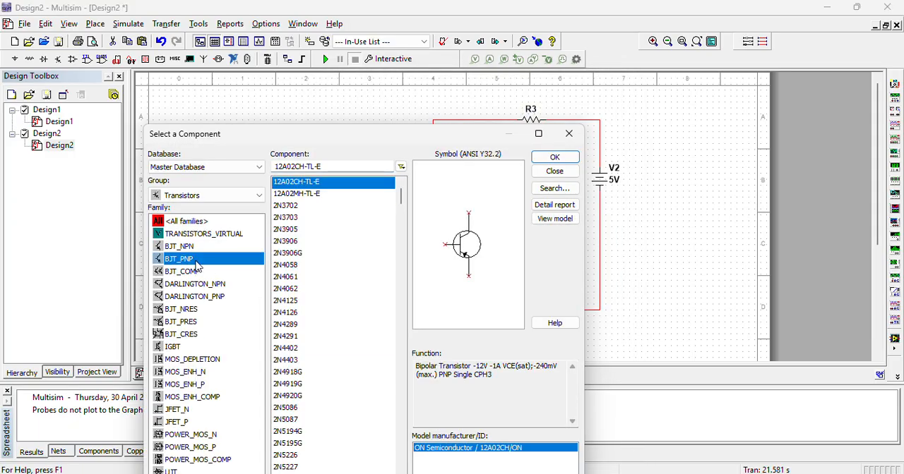
pyautogui.click(305, 206)
pyautogui.click(548, 157)
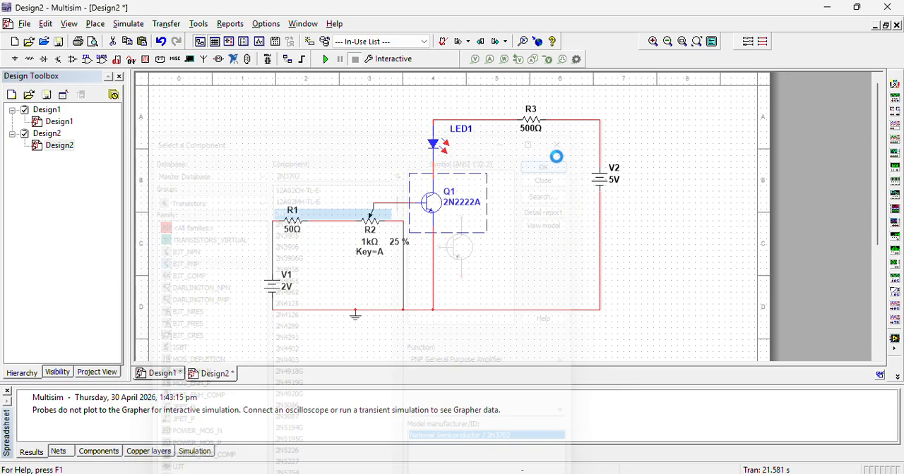
# Set the voltage of source V1 to -2 V.
pyautogui.doubleClick(277, 287)
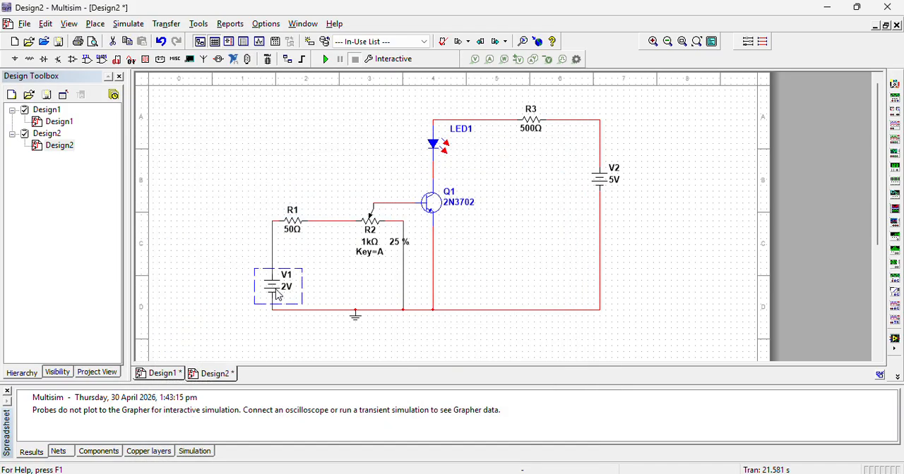
pyautogui.click(498, 135)
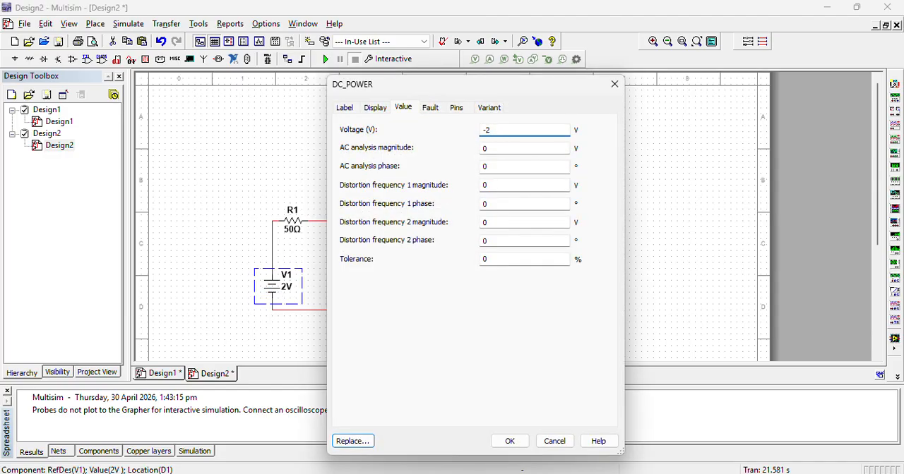
pyautogui.write('-')
pyautogui.press('Return')
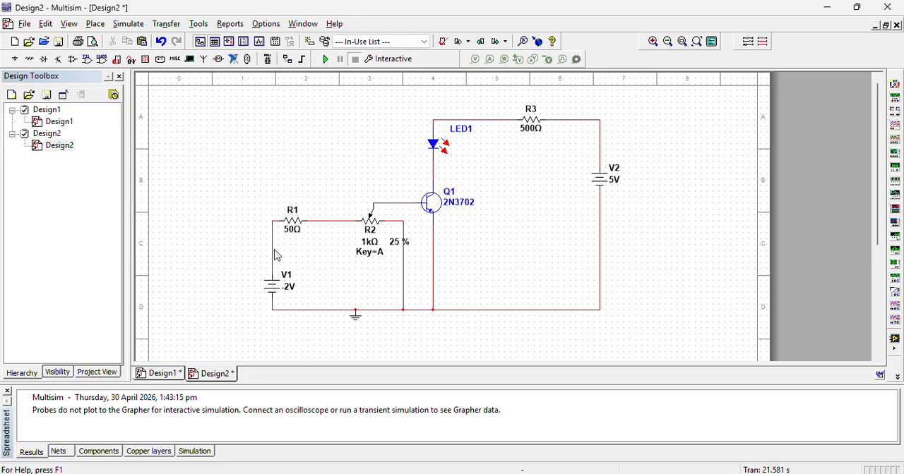
# Set the voltage of source V1 to 2 V.
pyautogui.doubleClick(279, 285)
pyautogui.click(503, 131)
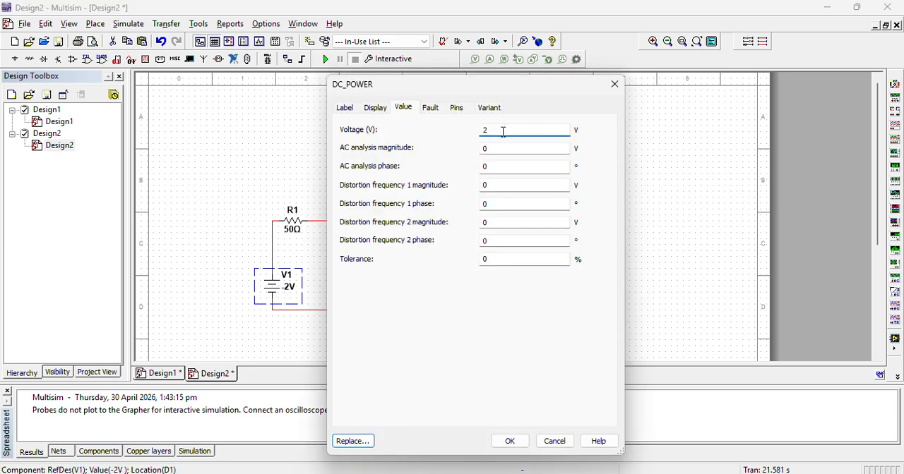
pyautogui.press('Return')
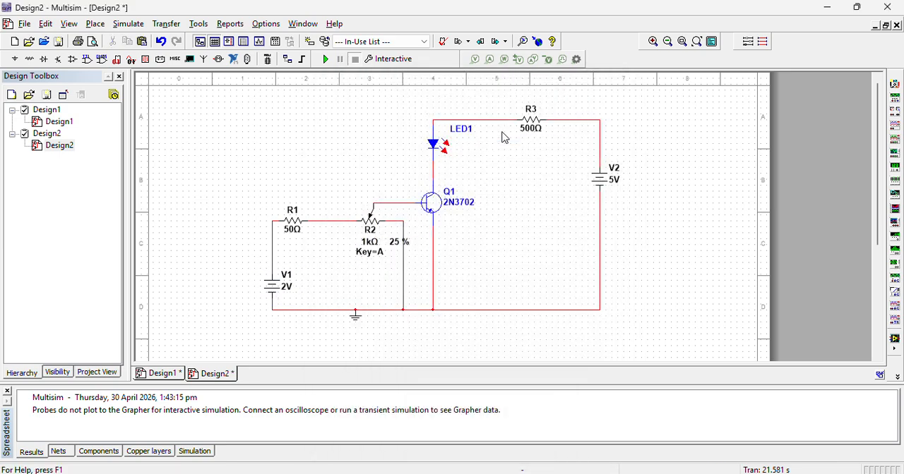
# Delete the wires joining V1 to R1 and to ground, and rotate V1 by 180 degrees to reverse its polarity.
pyautogui.click(273, 245)
pyautogui.press('Delete')
pyautogui.click(294, 310)
pyautogui.press('Delete')
pyautogui.click(273, 289)
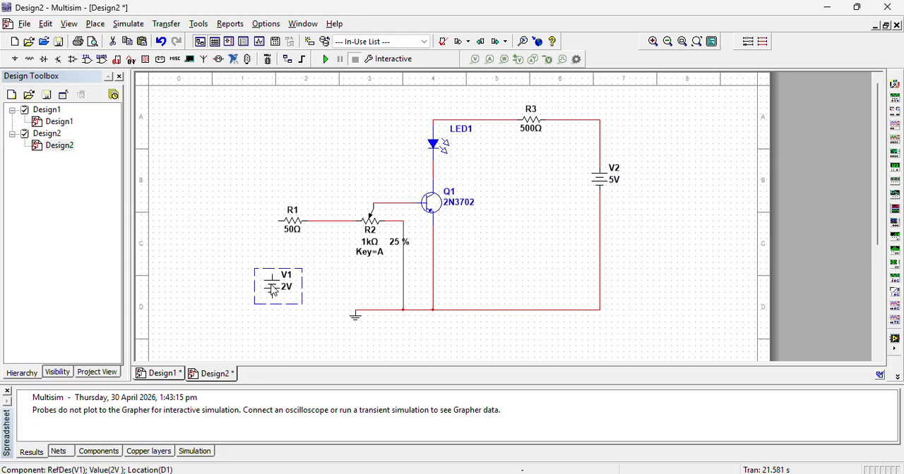
pyautogui.hotkey('ctrl', 'r')
pyautogui.hotkey('ctrl', 'r')
pyautogui.click(337, 251)
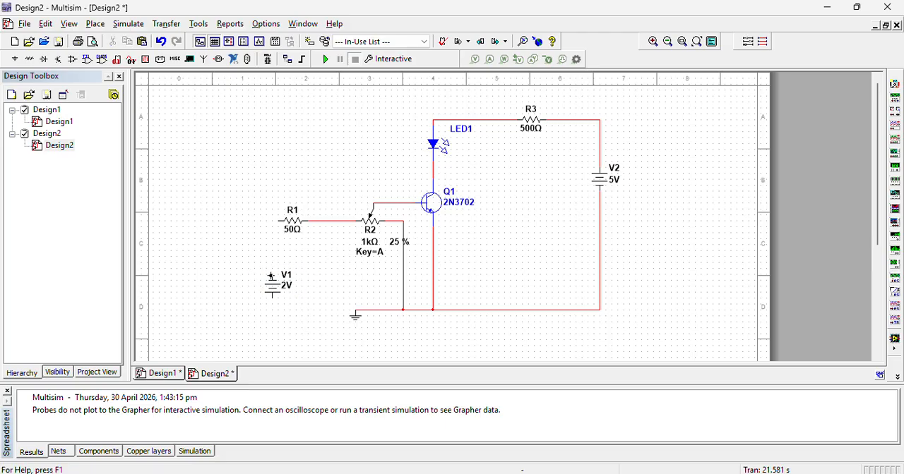
# Wire V1's upper terminal to the free end of R1 and its lower terminal to the ground node.
pyautogui.click(272, 272)
pyautogui.click(279, 221)
pyautogui.click(270, 299)
pyautogui.click(355, 311)
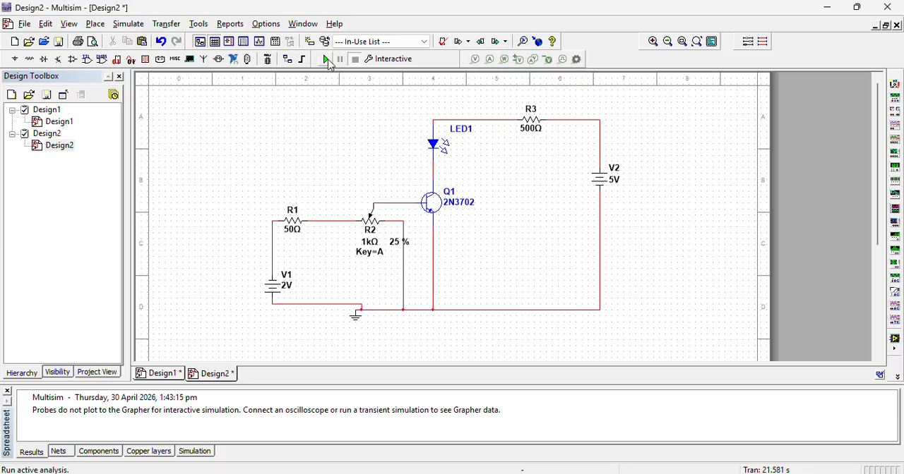
# Run the interactive simulation and set potentiometer R2 to 95 %.
pyautogui.click(327, 61)
pyautogui.moveTo(403, 260)
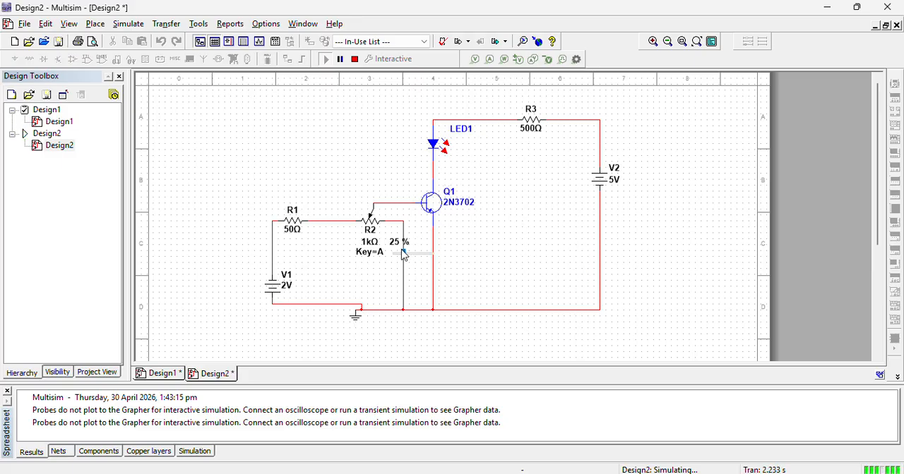
pyautogui.moveTo(406, 262); pyautogui.dragTo(432, 257)
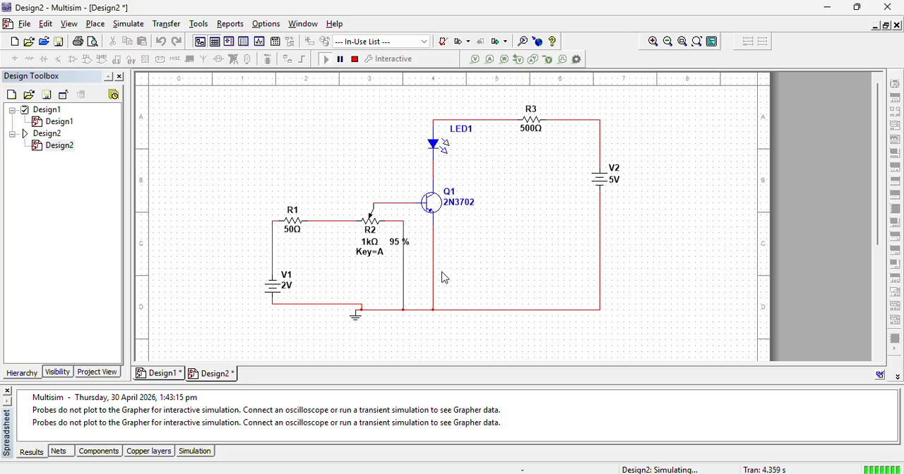
pyautogui.moveTo(374, 222)
# Switch to the Lab 12 manual in Word and examine the PNP transistor switch circuit in Figure 4.
pyautogui.hotkey('alt', 'Tab')
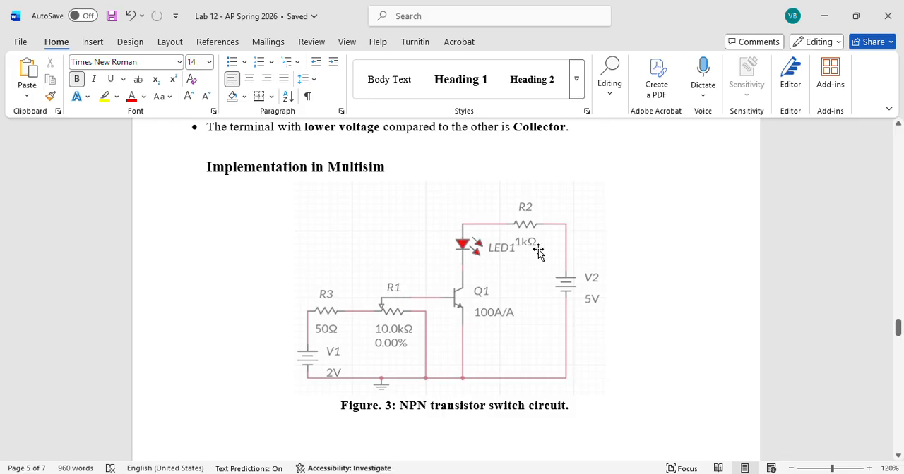
pyautogui.moveTo(897, 329); pyautogui.dragTo(898, 355)
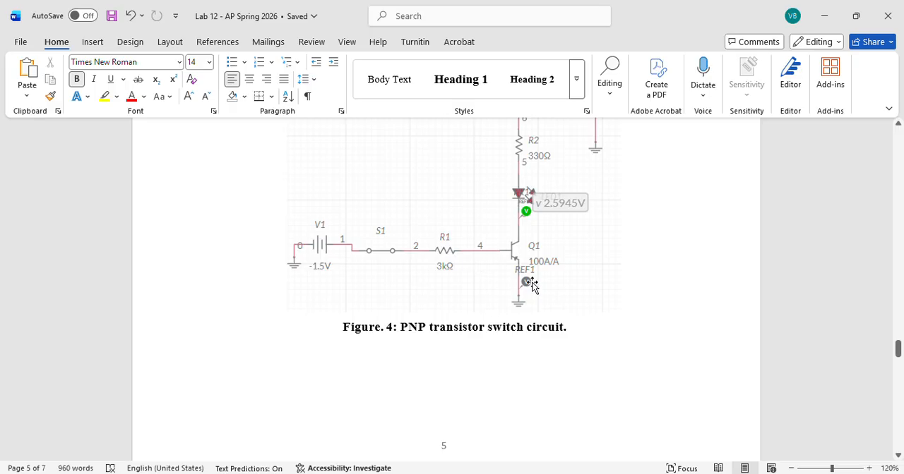